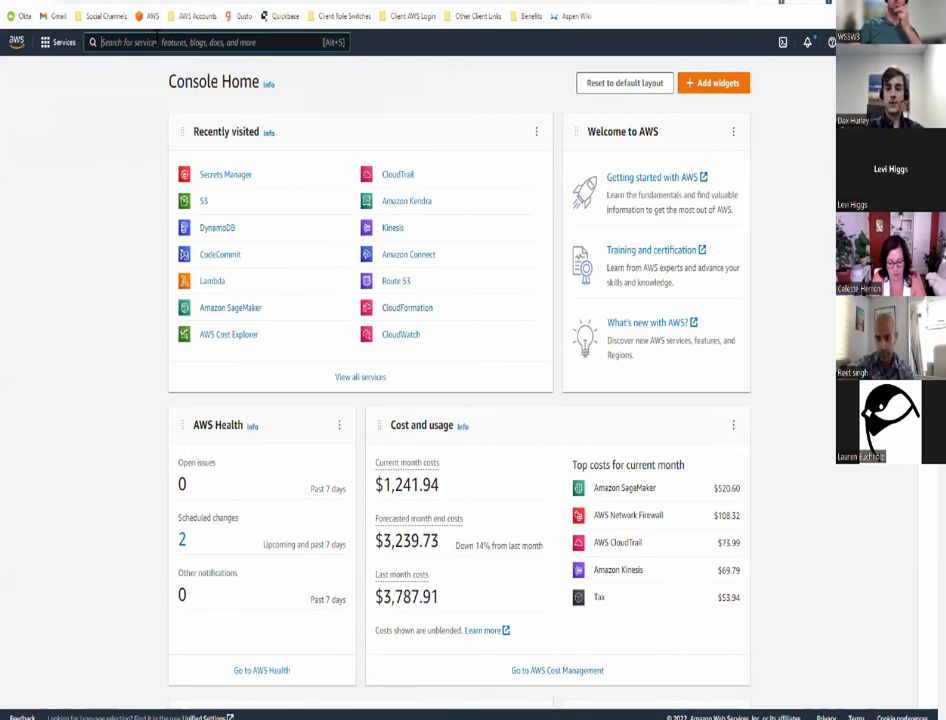
Step: Search the AWS services for lambda and open the Lambda service
left_click(157, 42)
type("lam")
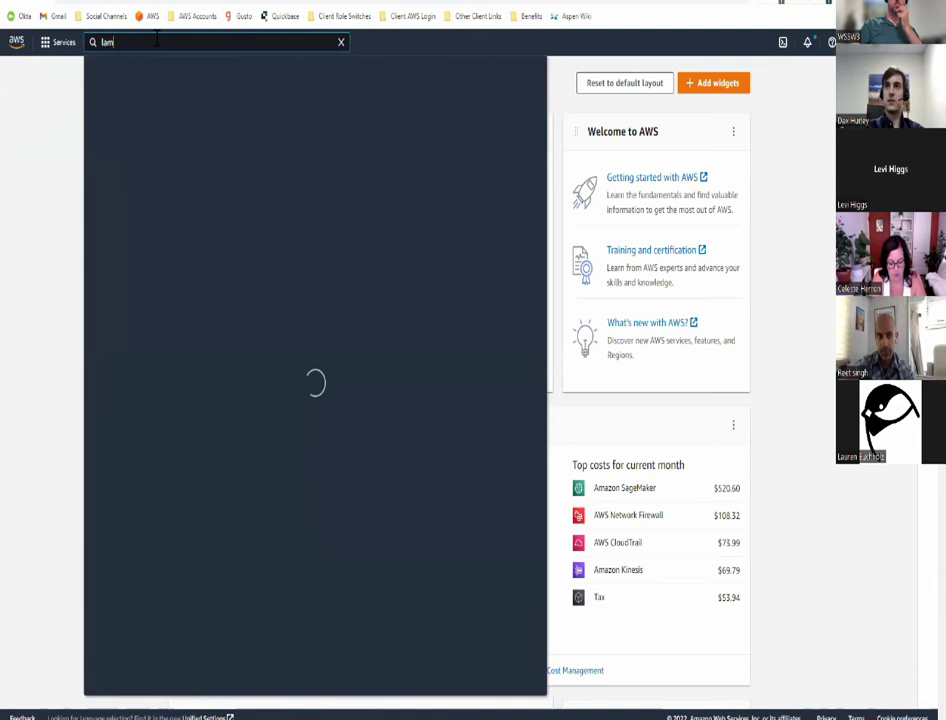
type("bda")
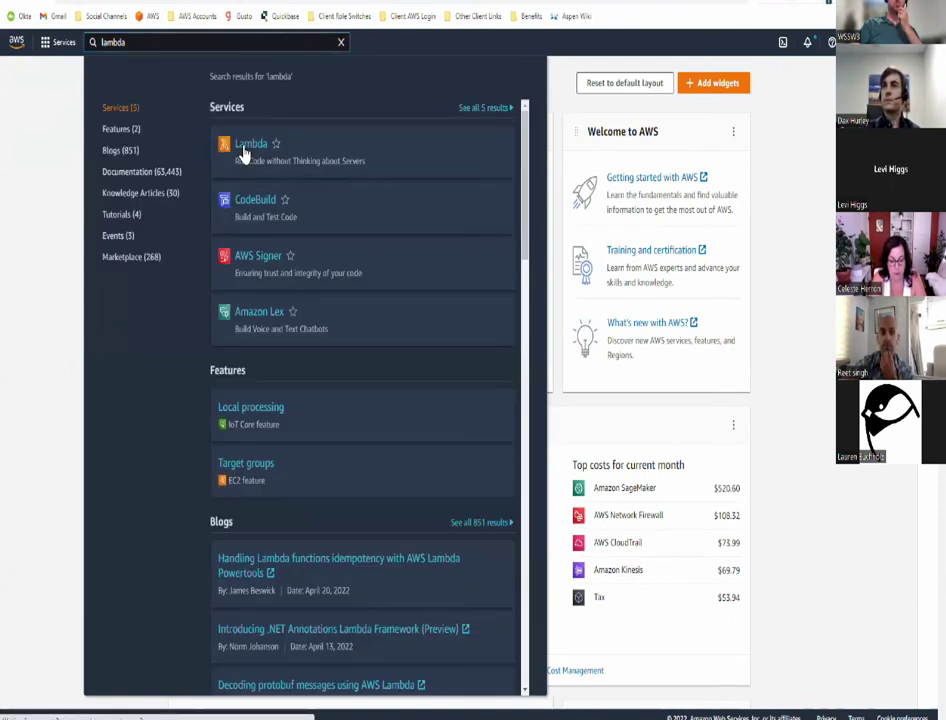
left_click(243, 153)
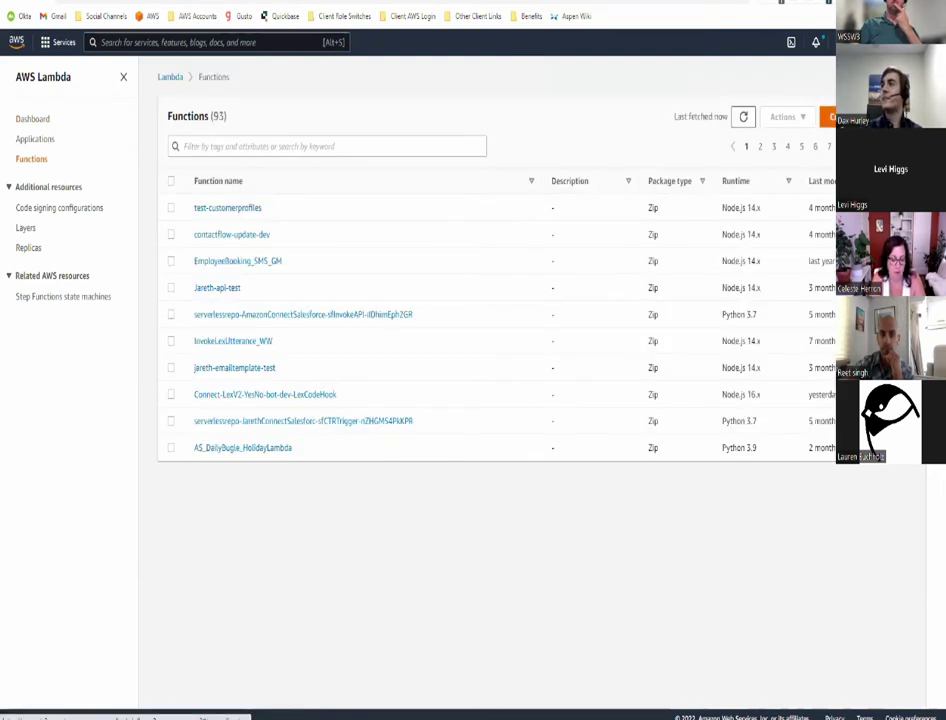
Step: Start a new function authored from scratch, named TestLambdaWSSW, with the Python 3.9 runtime
left_click(832, 117)
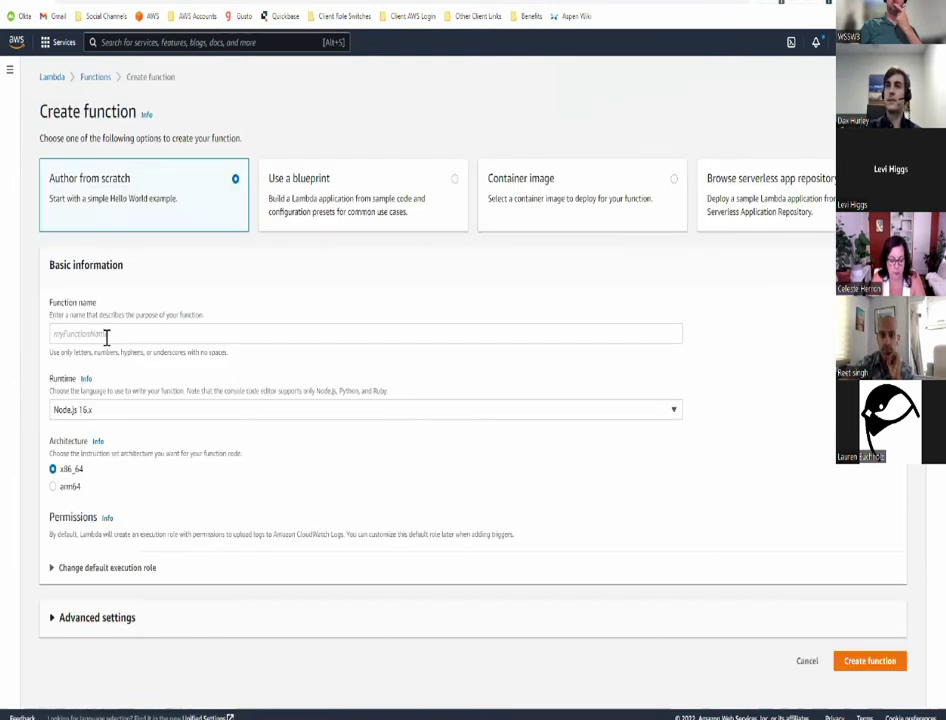
left_click(106, 337)
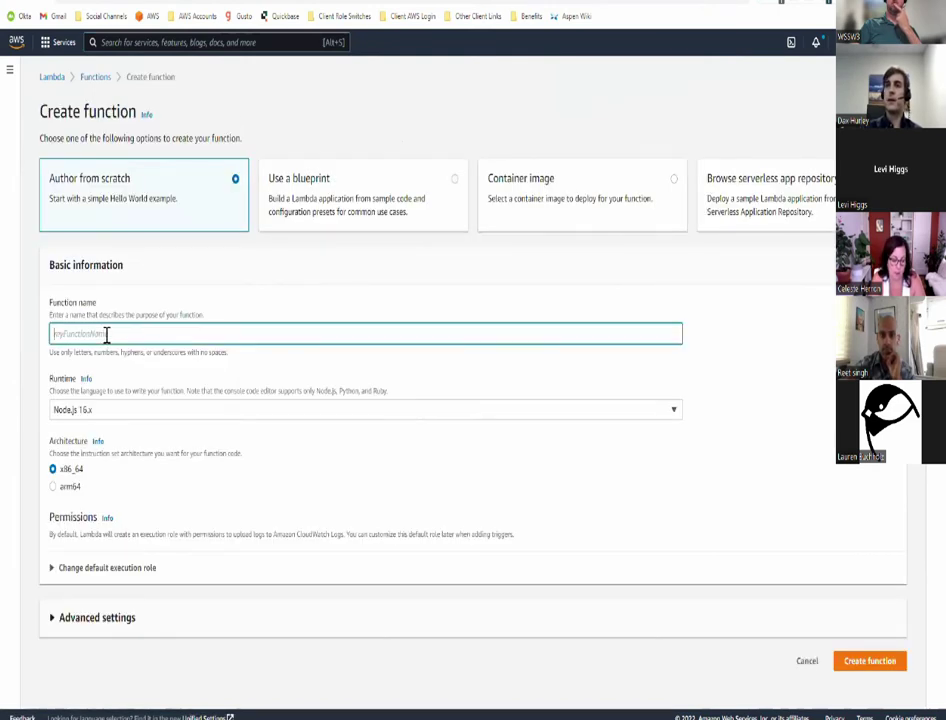
type("TestLambdaWS")
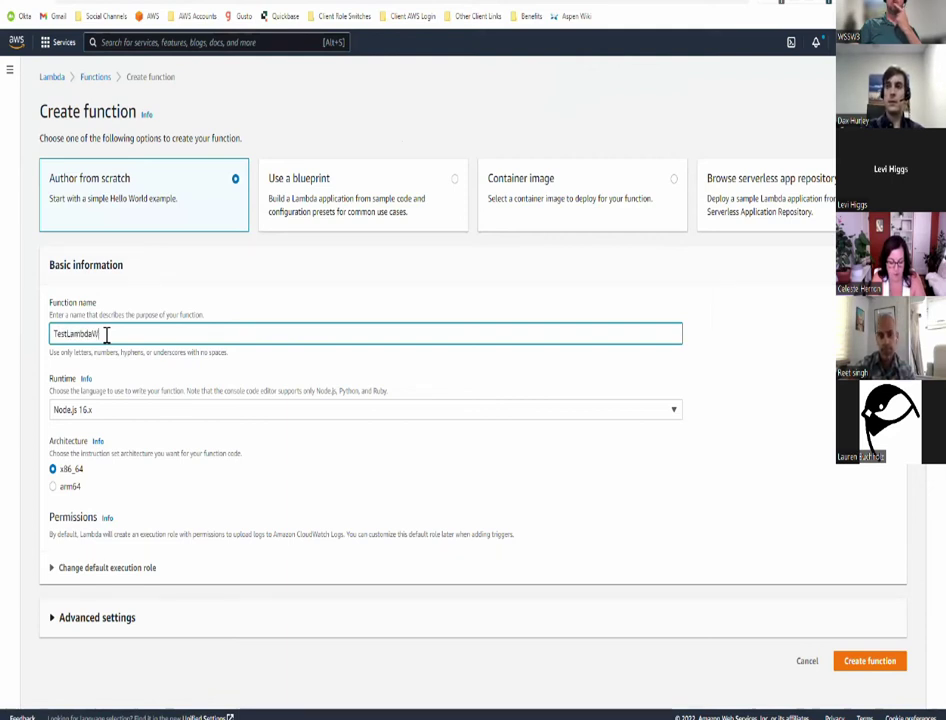
type("SW")
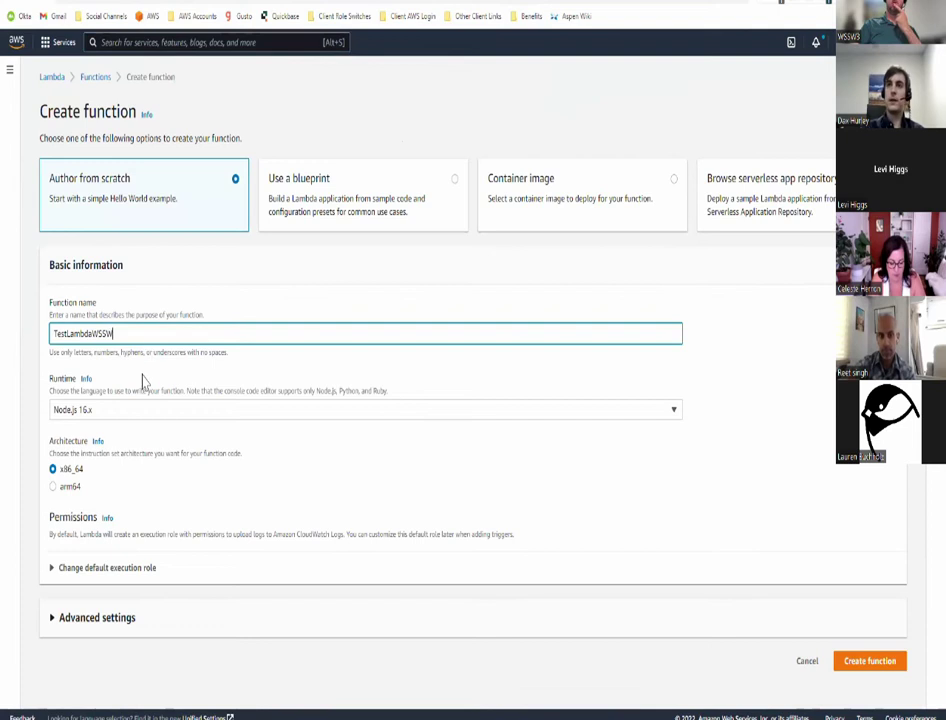
left_click(142, 411)
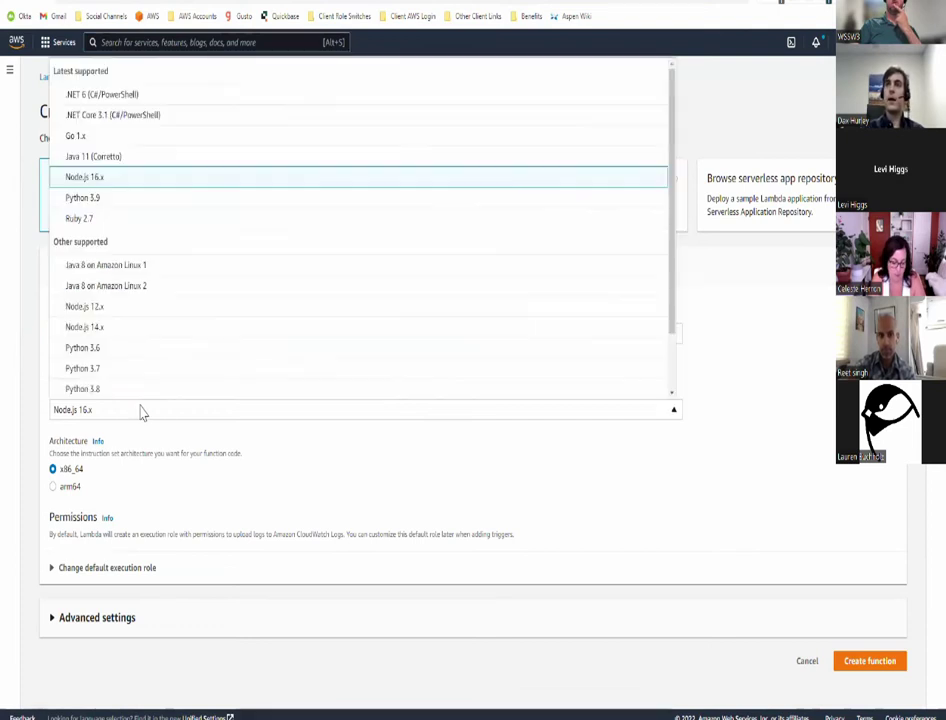
left_click(93, 199)
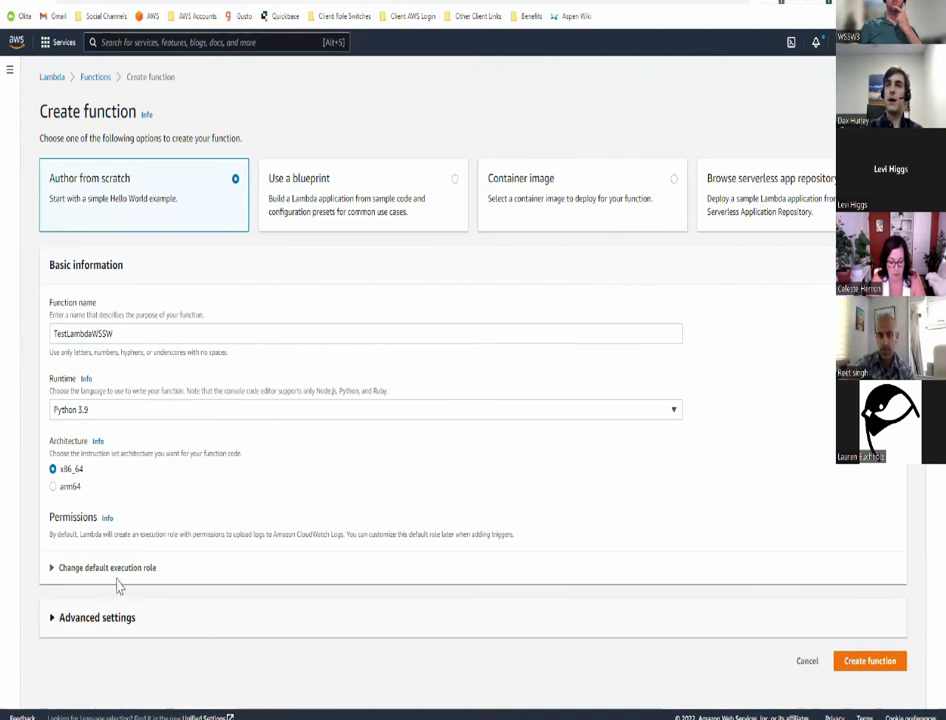
Step: Review the default execution role options and create the function with the default role
left_click(82, 568)
scroll(80, 442, "down", 2)
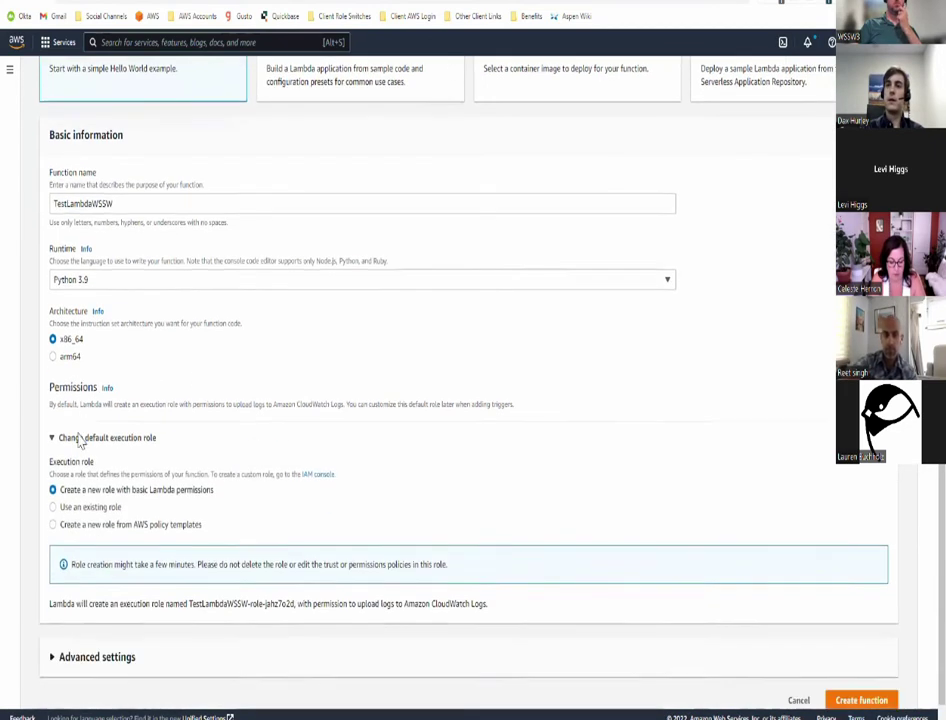
left_click(80, 437)
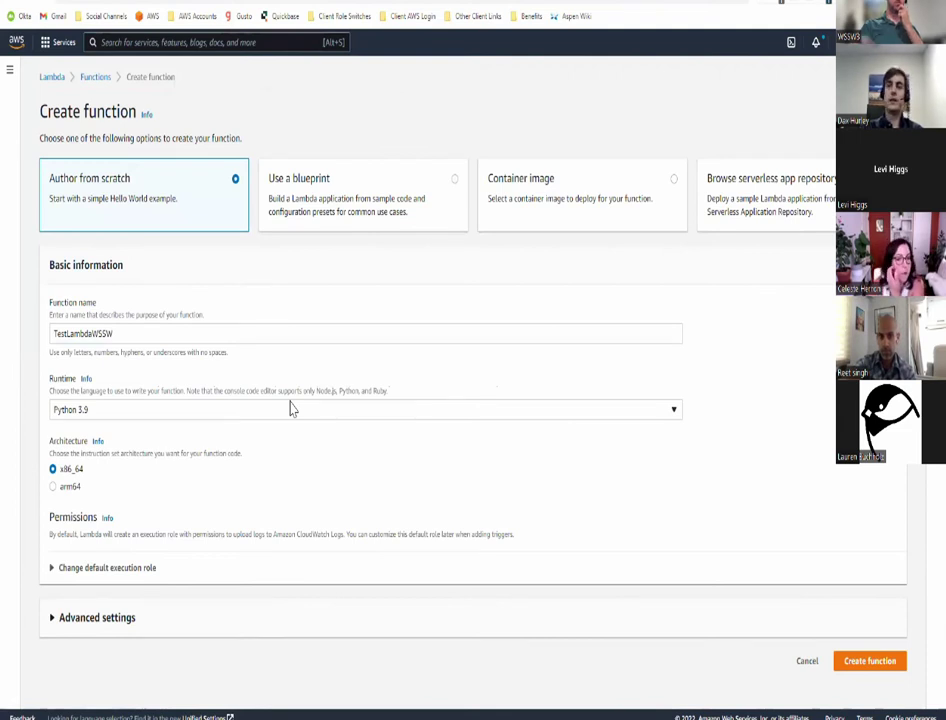
left_click(865, 668)
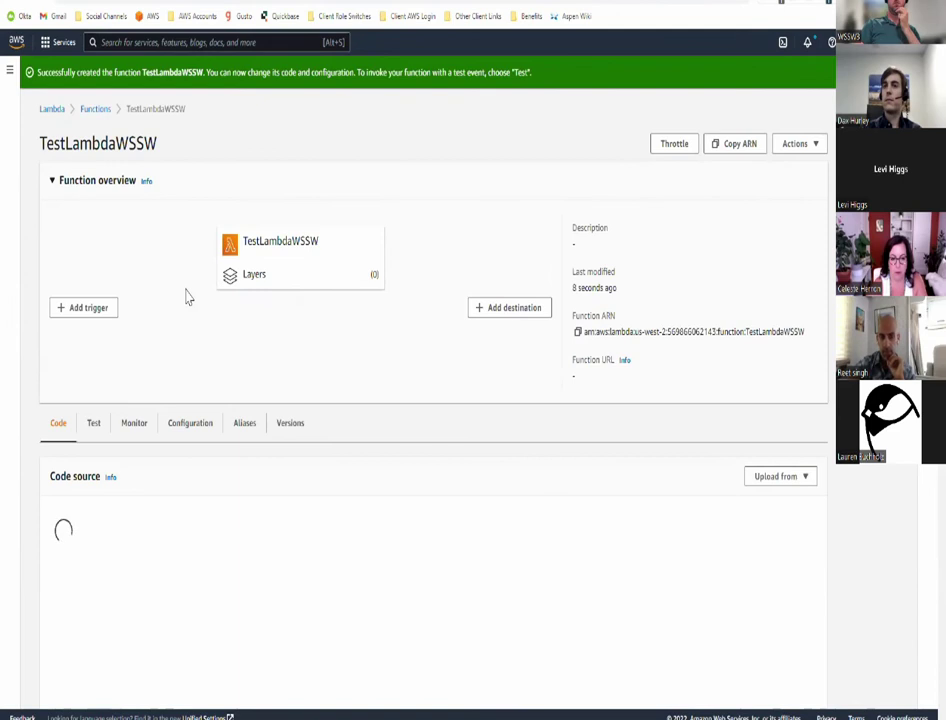
Step: Examine the new function's overview and the default handler code in lambda_function
scroll(175, 290, "down", 1)
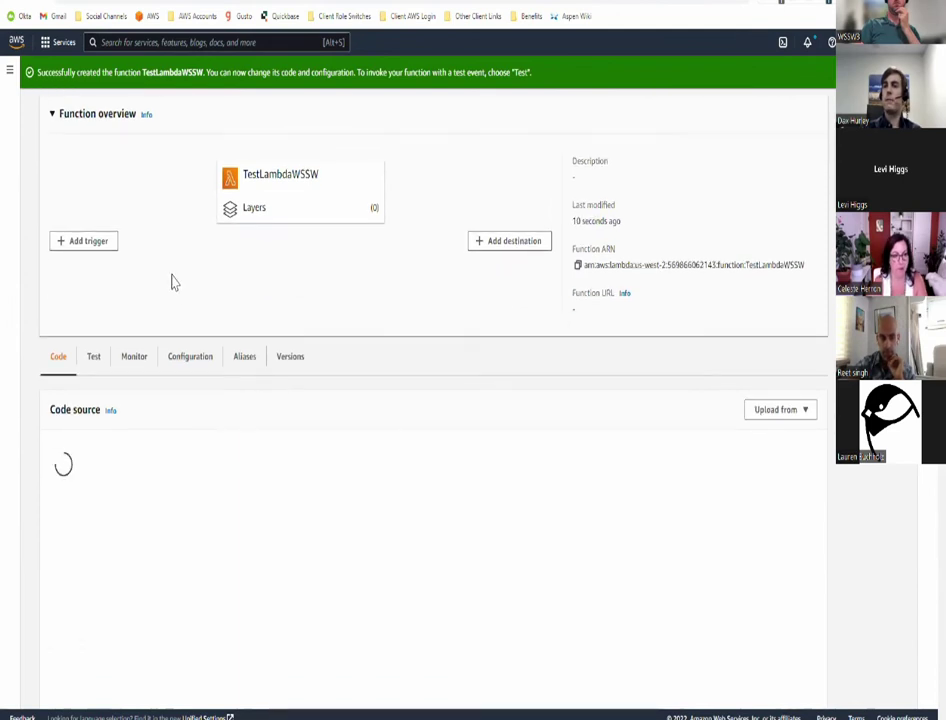
scroll(173, 274, "up", 1)
scroll(172, 281, "up", 1)
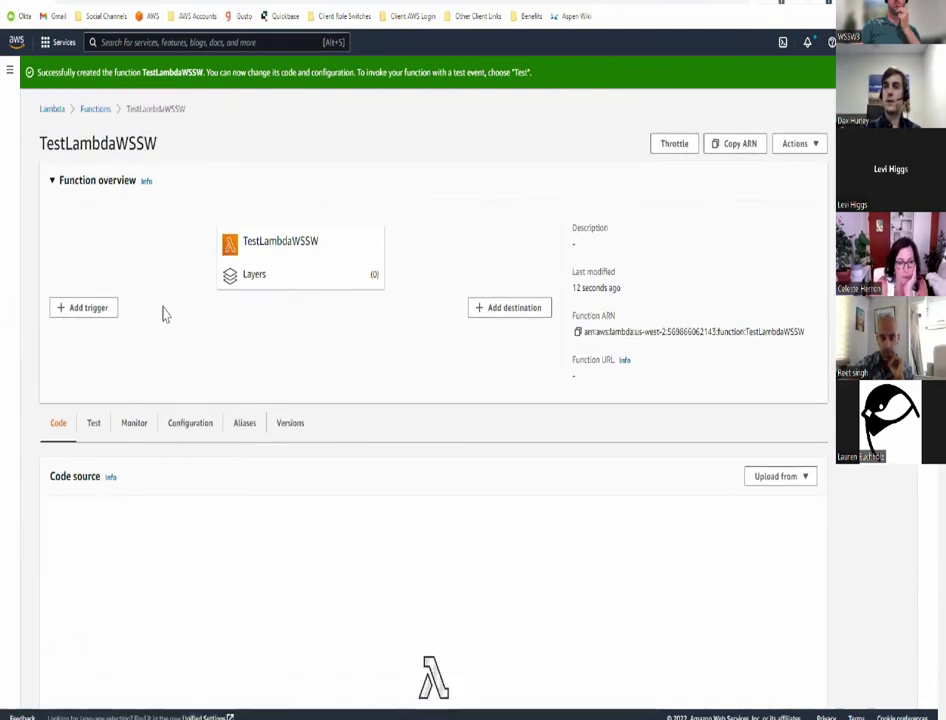
scroll(161, 302, "down", 5)
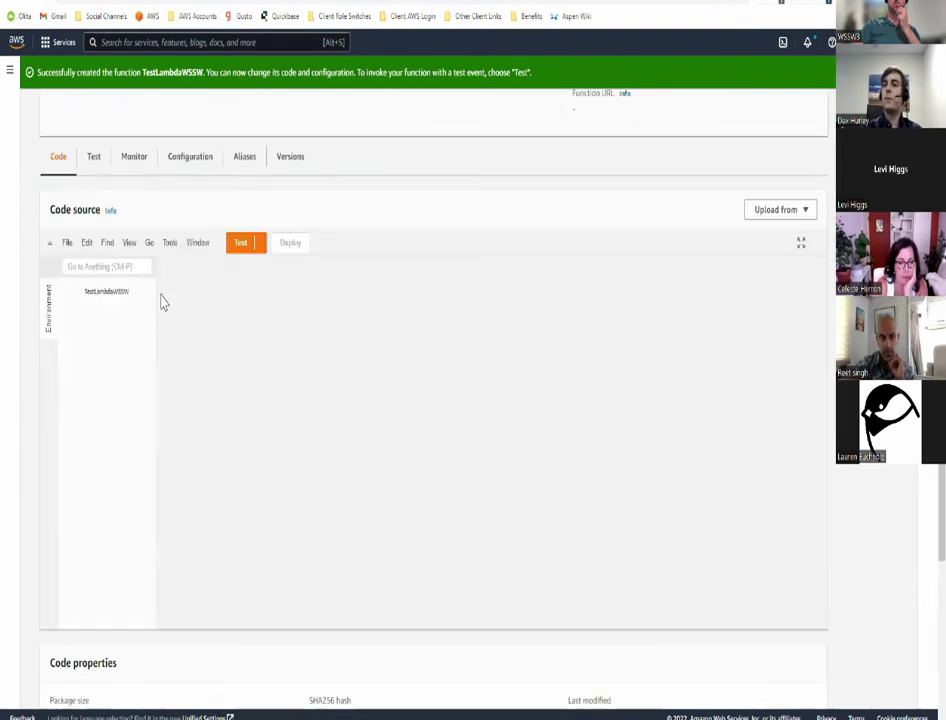
scroll(220, 470, "up", 3)
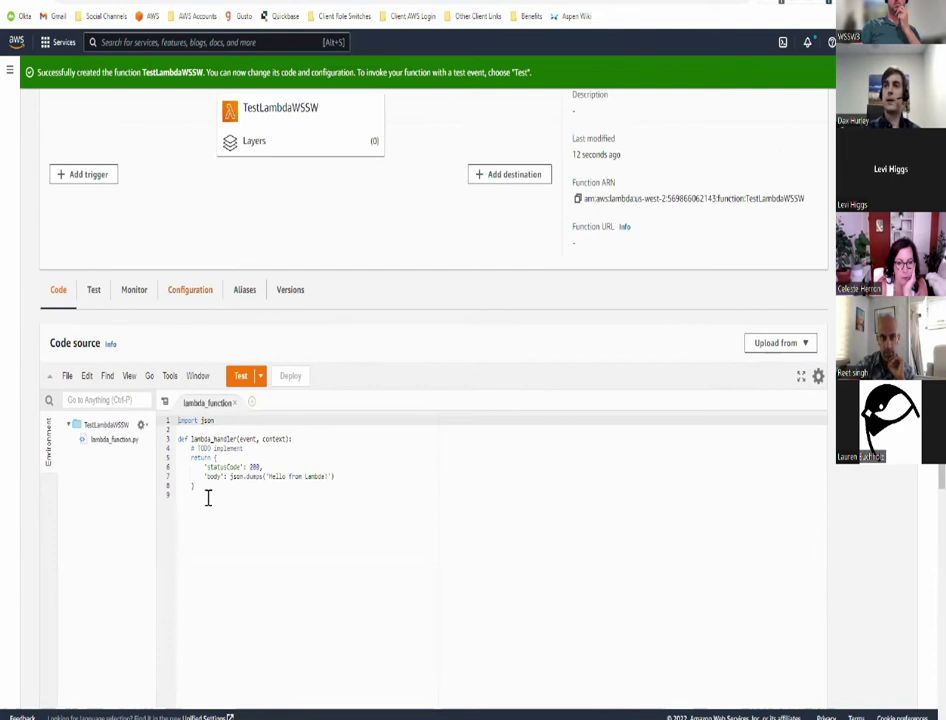
left_click_drag(195, 485, 192, 447)
scroll(349, 456, "down", 3)
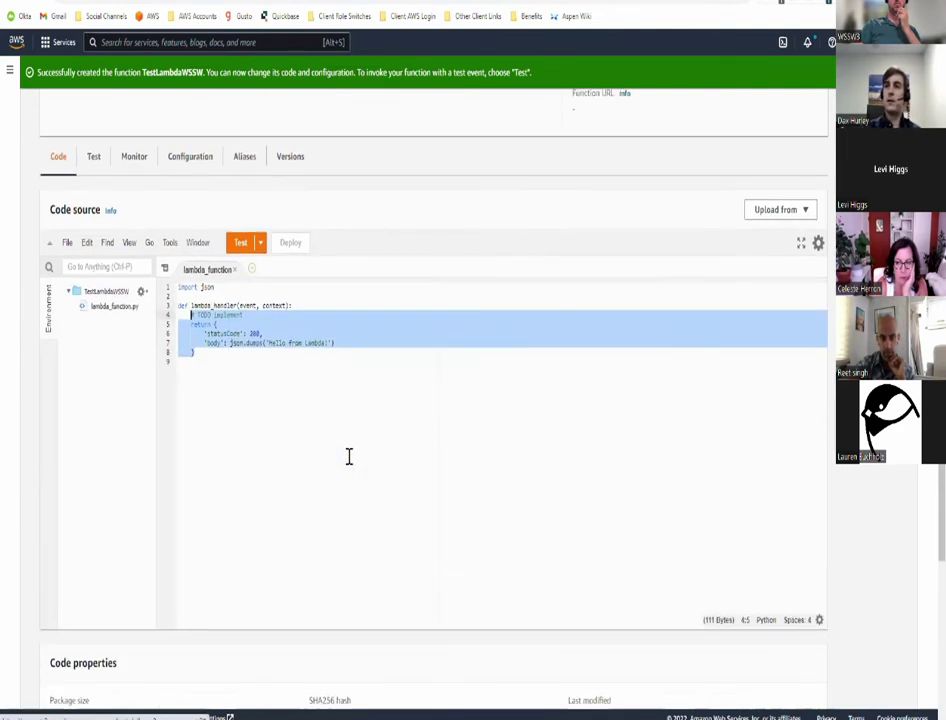
left_click(259, 316)
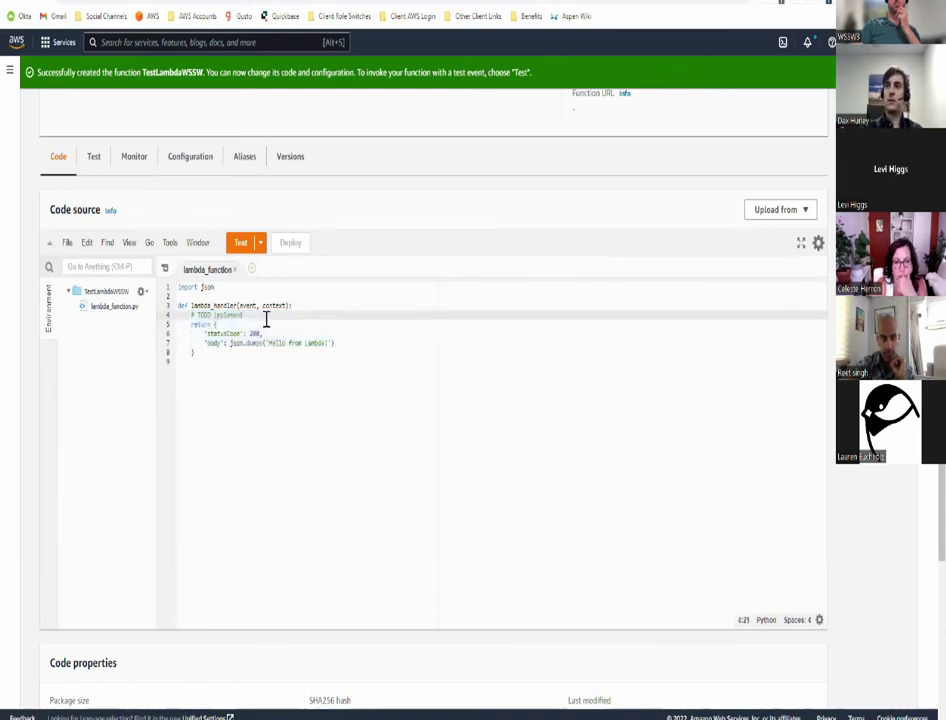
Step: Create and save a private test event named TestEvent, using the hello-world template
scroll(266, 319, "up", 1)
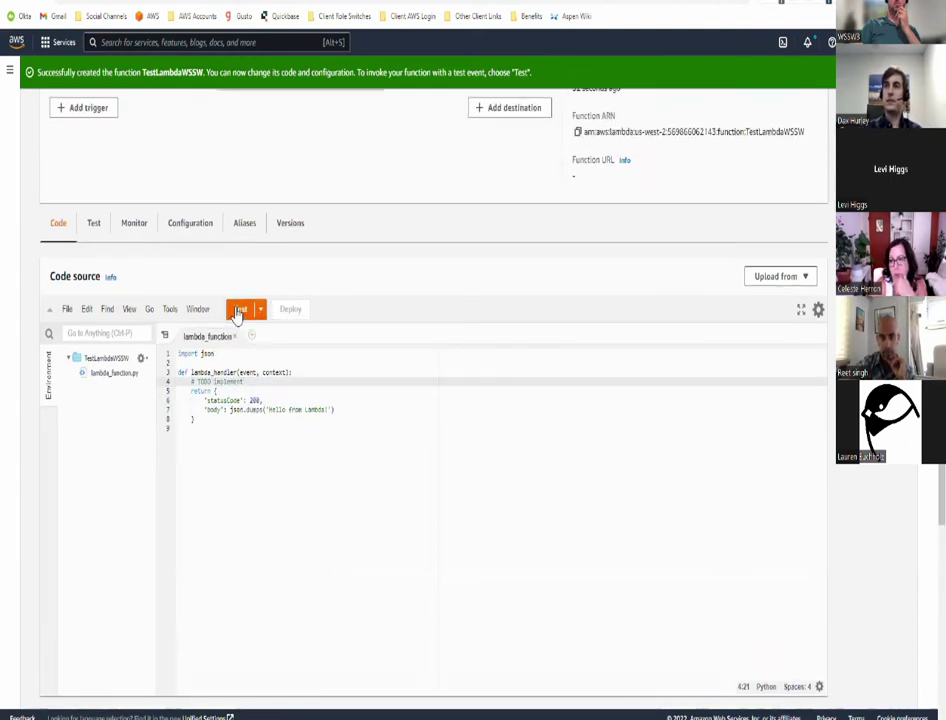
left_click(237, 313)
scroll(312, 416, "down", 1)
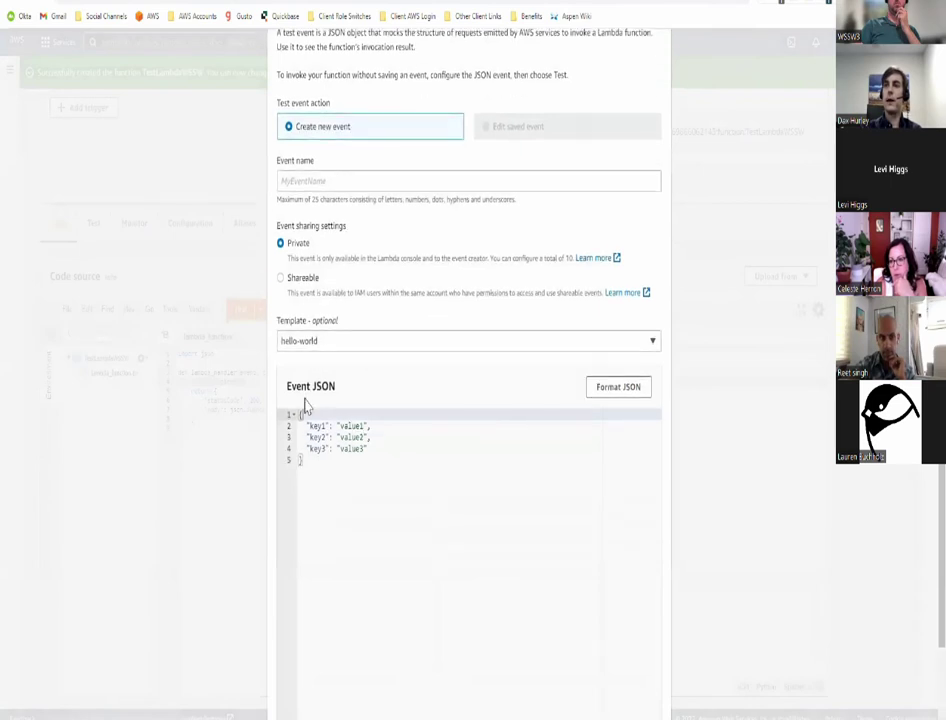
scroll(320, 405, "down", 1)
scroll(340, 414, "up", 1)
scroll(338, 430, "down", 1)
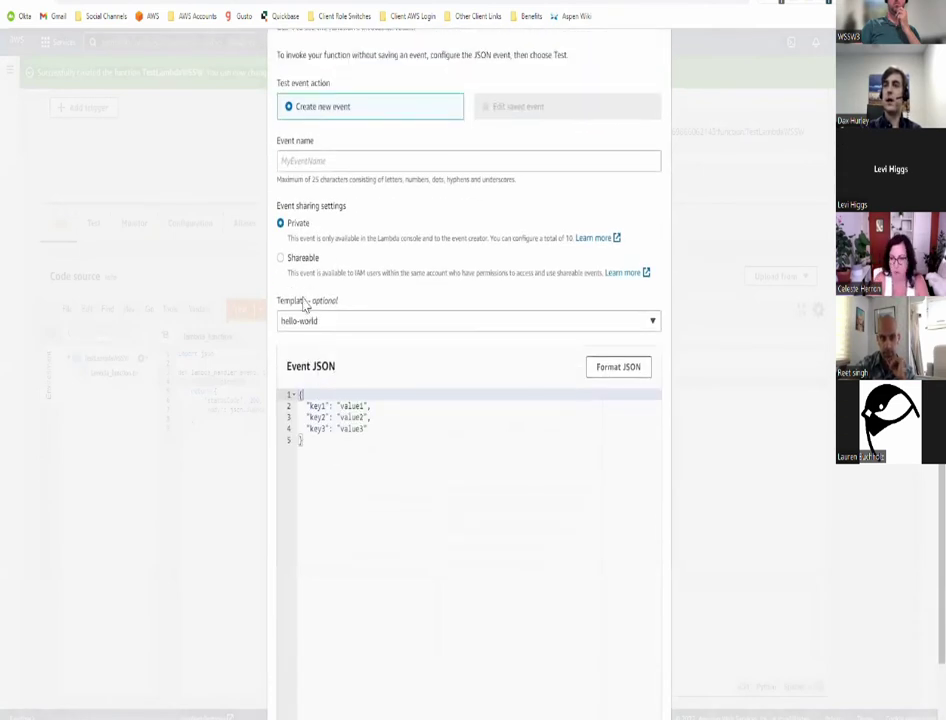
scroll(355, 340, "down", 1)
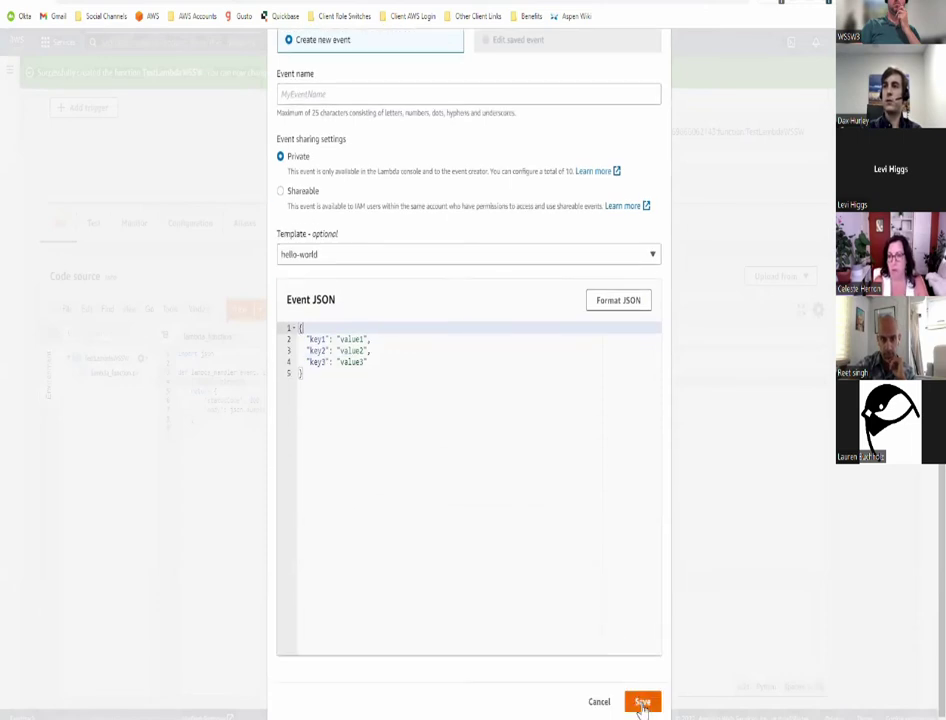
left_click(642, 703)
scroll(420, 390, "up", 3)
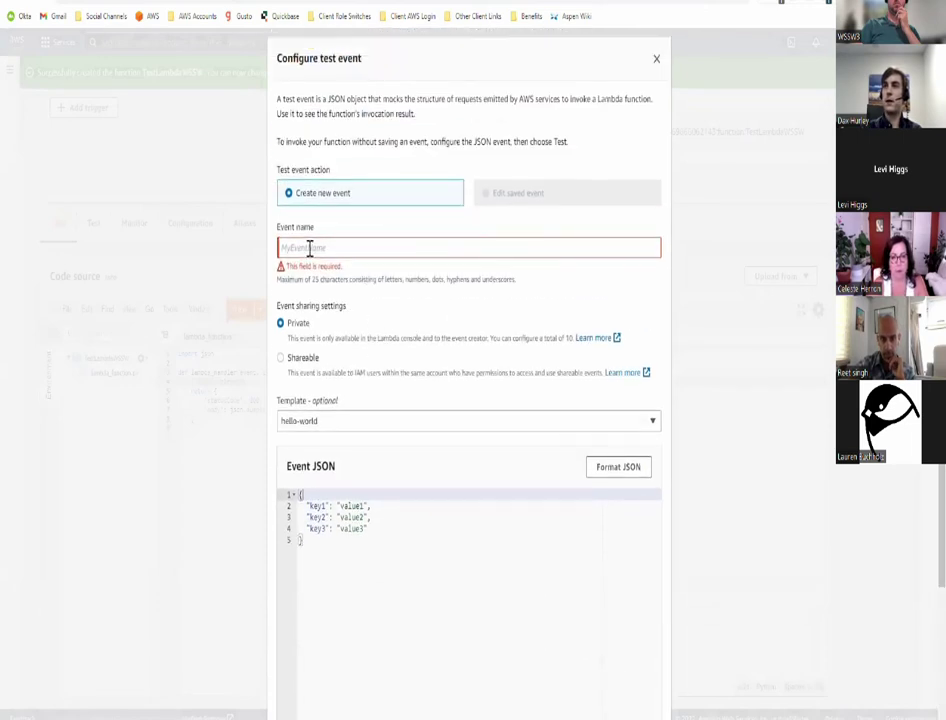
left_click(310, 248)
type("TestEvent")
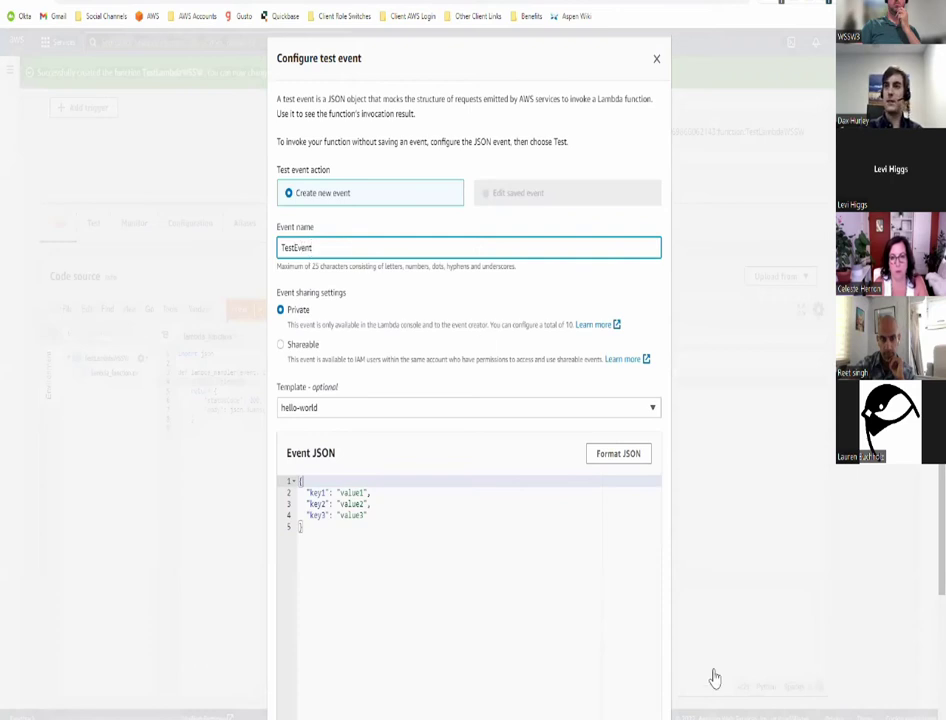
scroll(660, 700, "down", 2)
left_click(652, 697)
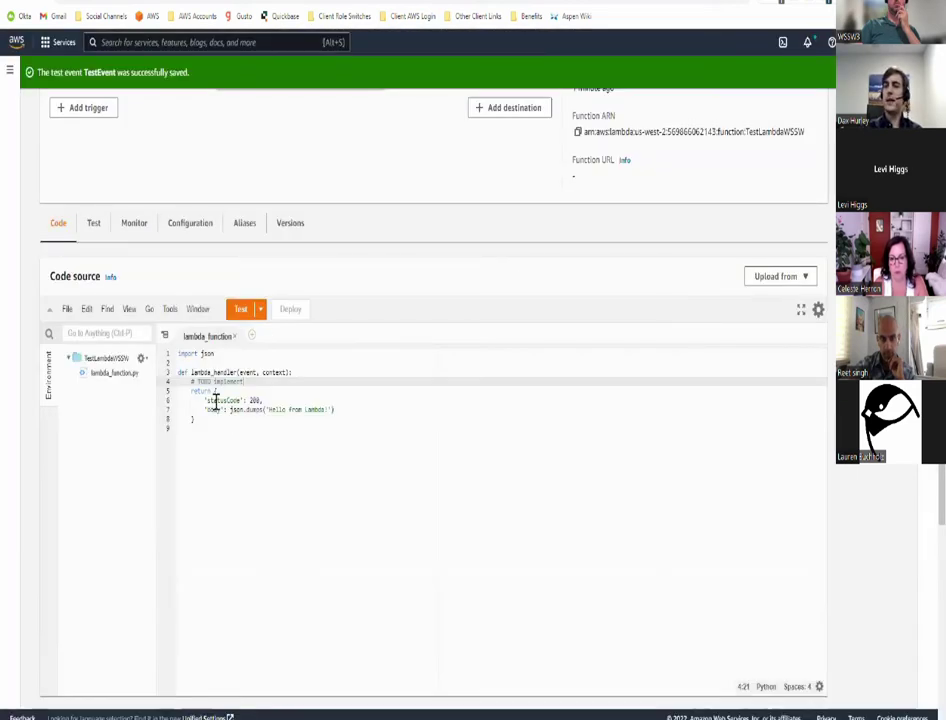
Step: Run the function with TestEvent and examine the returned response in the execution results
left_click(202, 391)
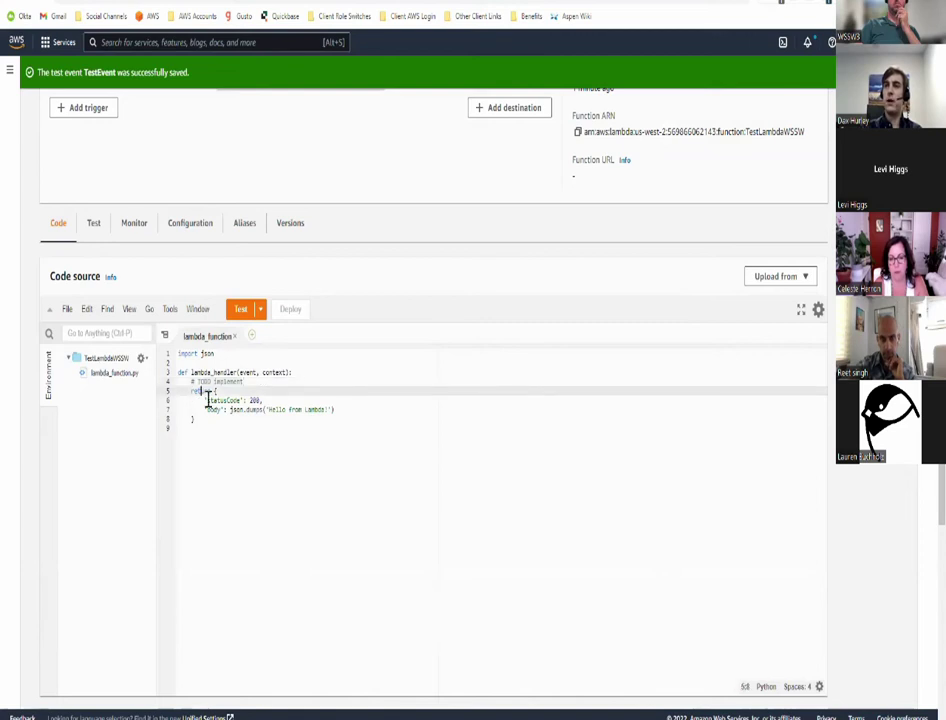
left_click(234, 446)
left_click(217, 391)
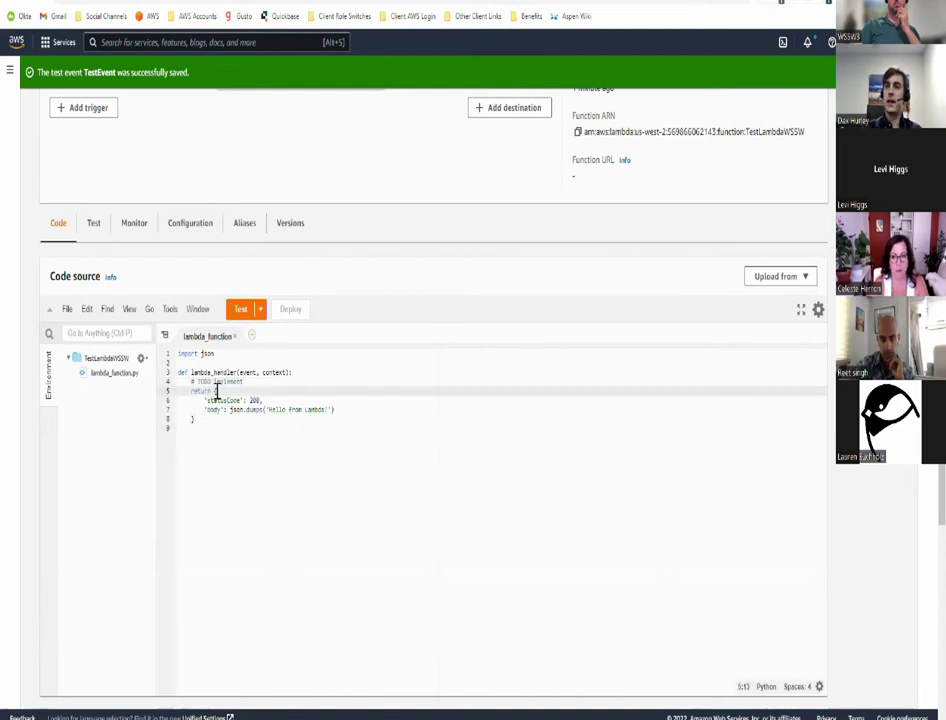
left_click(253, 399)
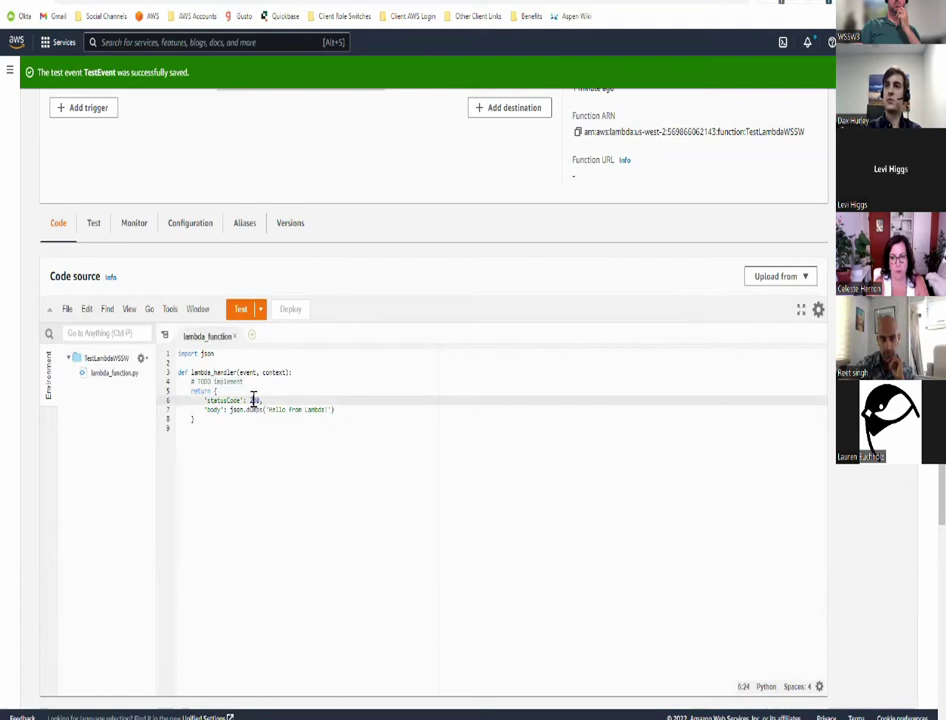
left_click(240, 312)
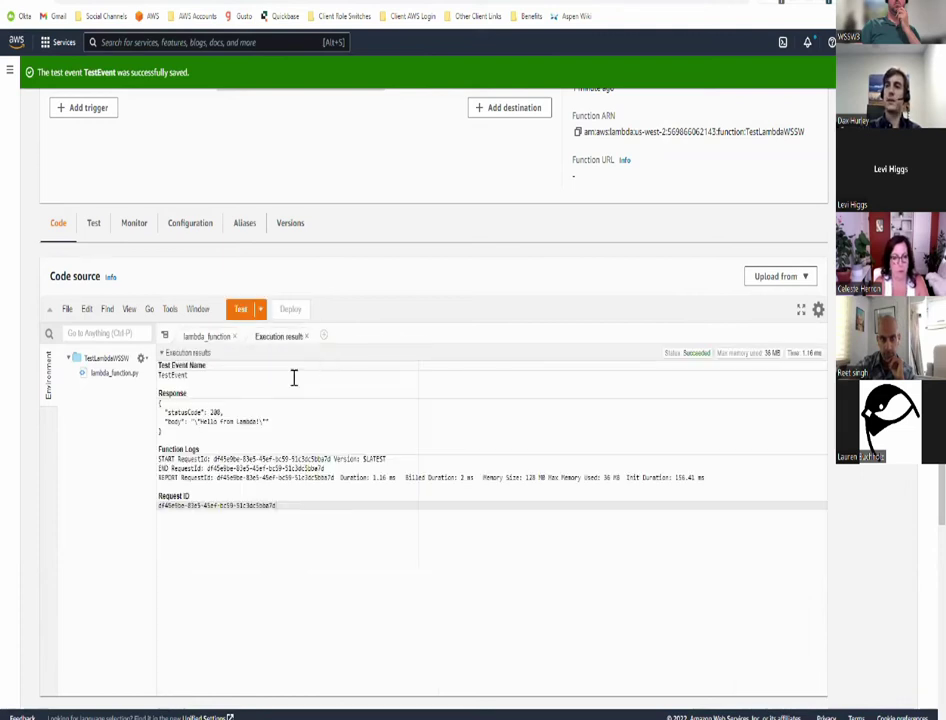
left_click_drag(165, 430, 155, 405)
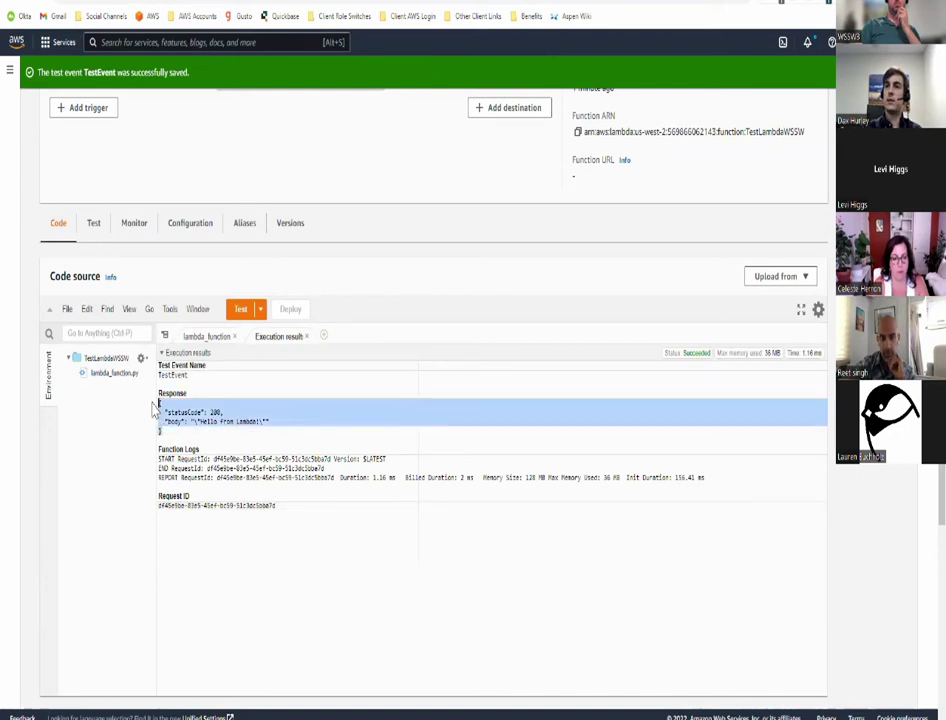
left_click(243, 411)
scroll(294, 400, "down", 2)
scroll(260, 370, "up", 1)
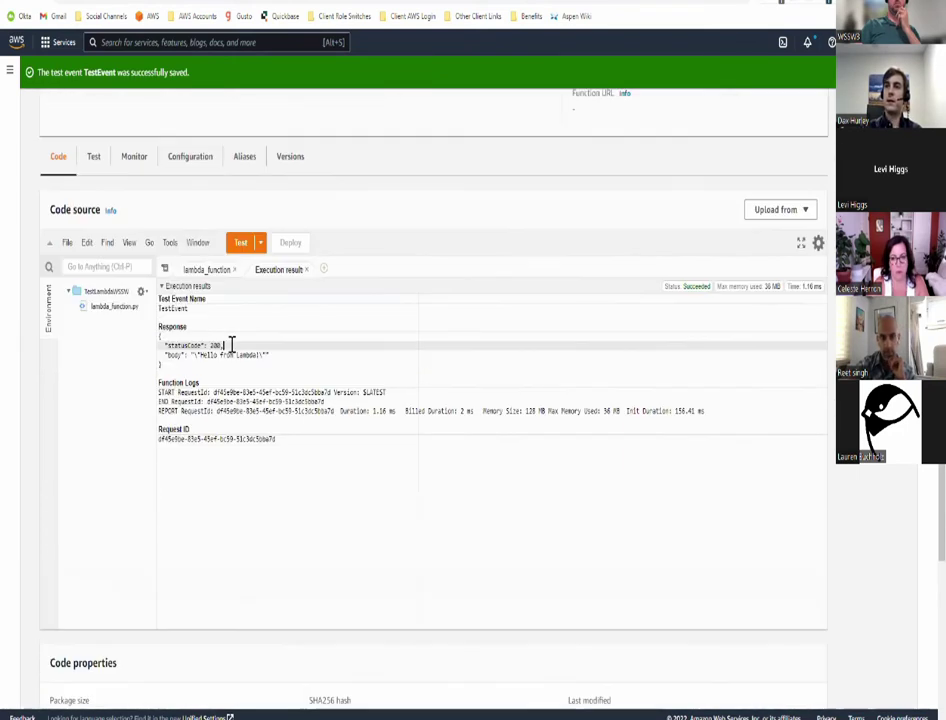
Step: Replace the TODO comment in the lambda_function handler with the line the_sum = 2+2
left_click(205, 270)
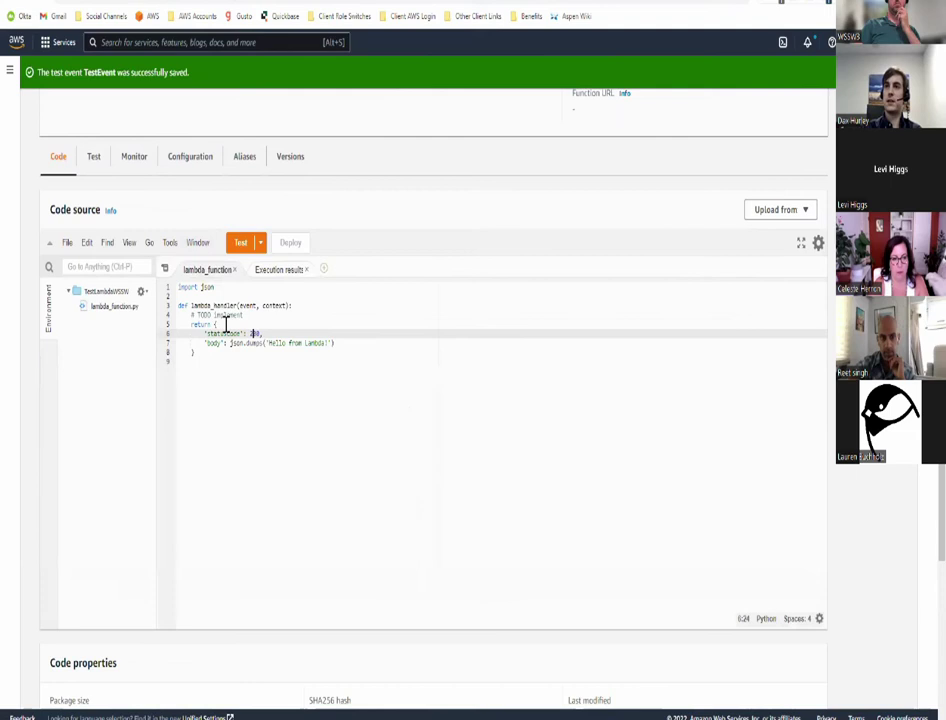
left_click_drag(255, 317, 198, 320)
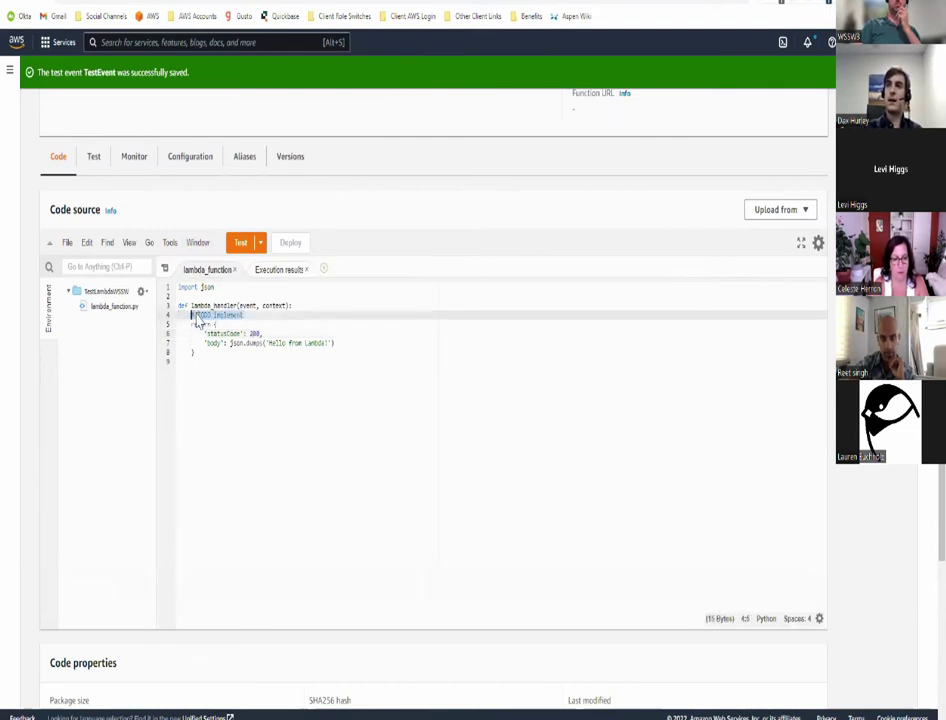
key("BackSpace")
key("ctrl+s")
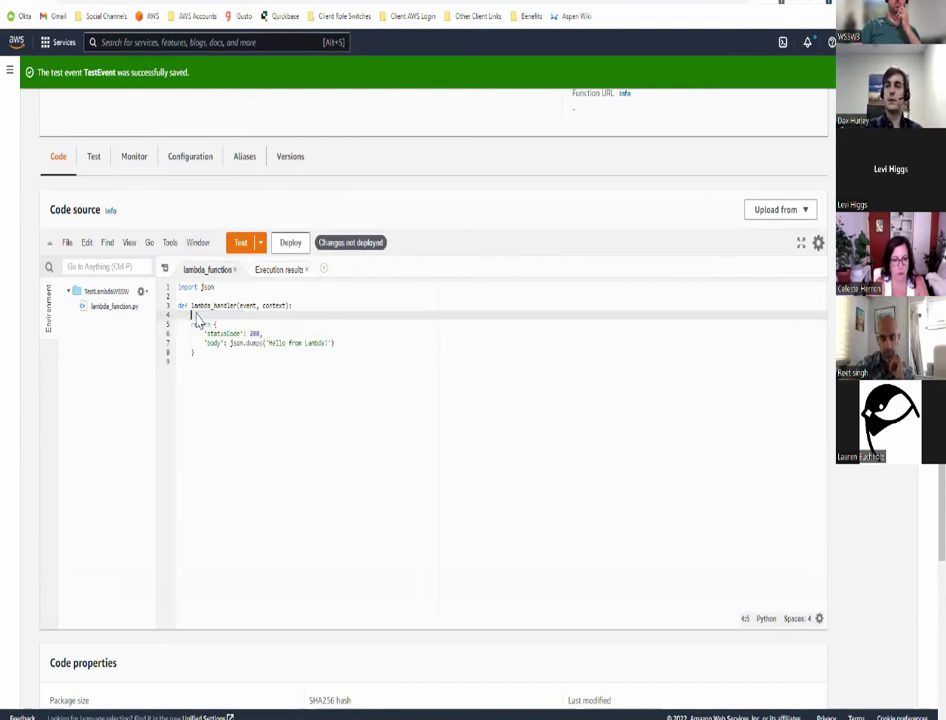
type("the_sum")
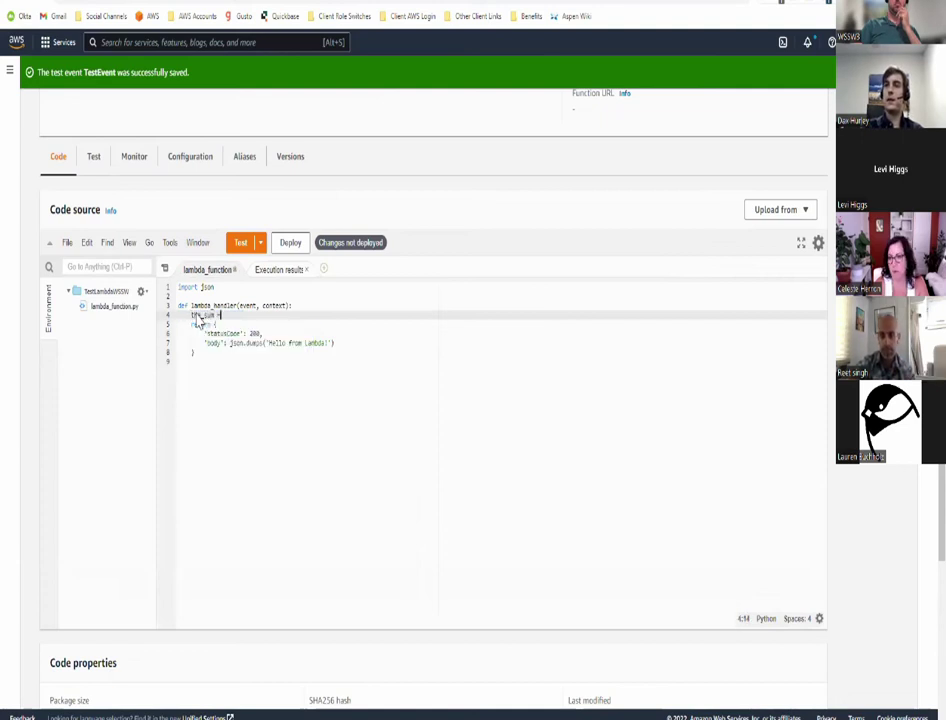
type(" = 2+2")
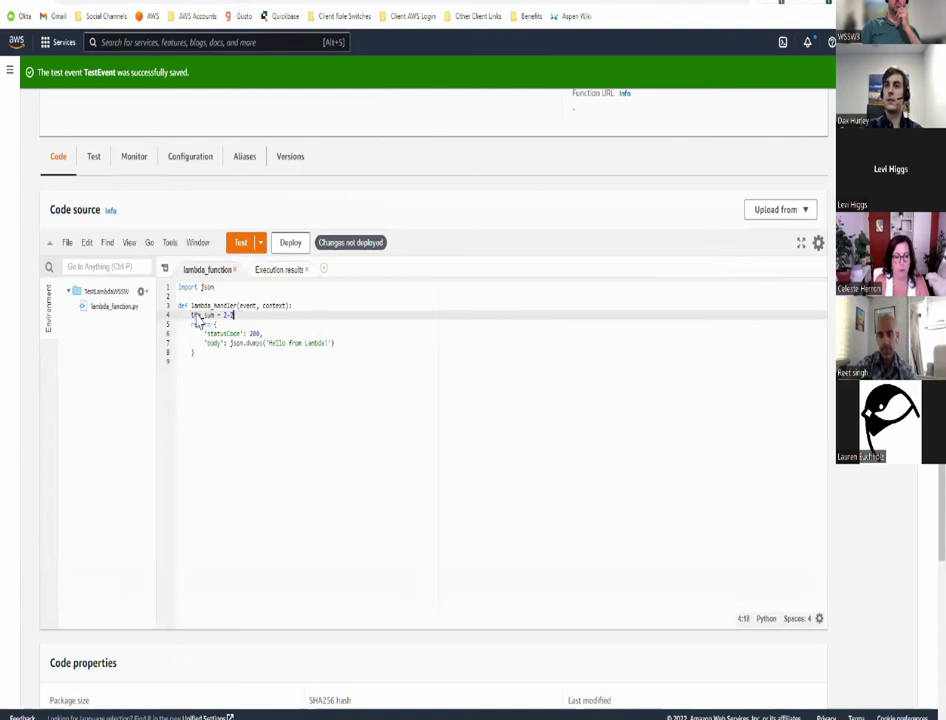
Step: Replace the json.dumps('Hello from Lambda!') value of 'body' in the return statement with the_sum
key("Down")
key("Down")
key("Down")
key("Left")
key("shift+Right")
key("shift+Right")
key("shift+Right")
key("shift+Right")
key("shift+Right")
key("shift+Right")
key("shift+Right")
key("shift+Right")
key("shift+Right")
key("shift+Right")
key("shift+Right")
key("shift+Right")
key("shift+Right")
key("shift+Right")
key("shift+Right")
key("shift+Right")
key("shift+Right")
key("shift+Right")
key("shift+Right")
key("shift+Right")
key("ctrl+shift+Right")
key("ctrl+shift+Right")
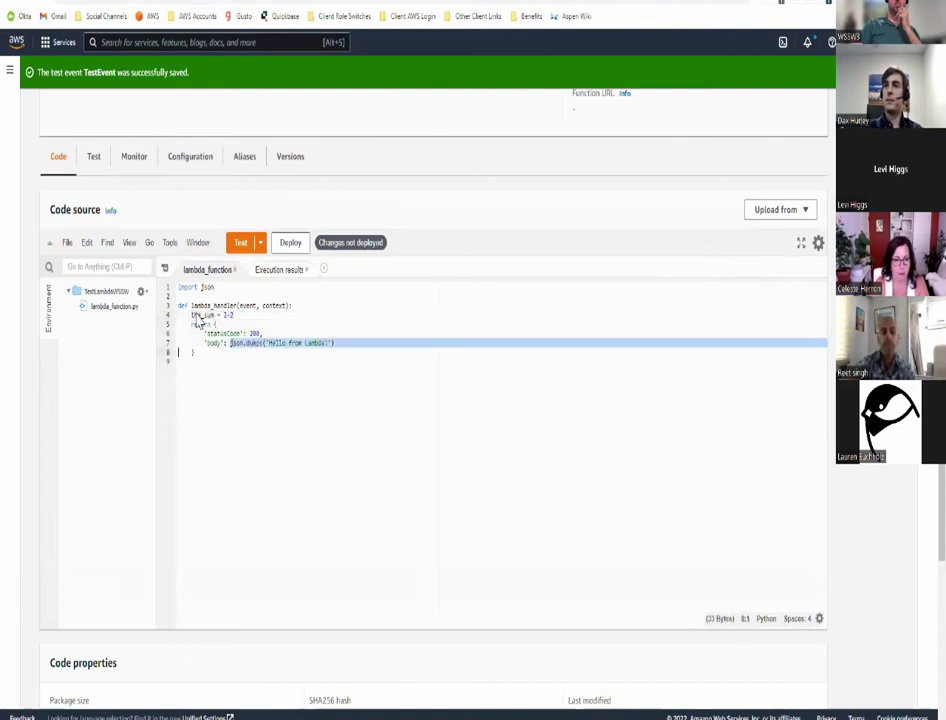
key("BackSpace")
type("the_sum")
Step: Deploy the edited code, run the function with TestEvent and check the body value in the response
left_click(292, 246)
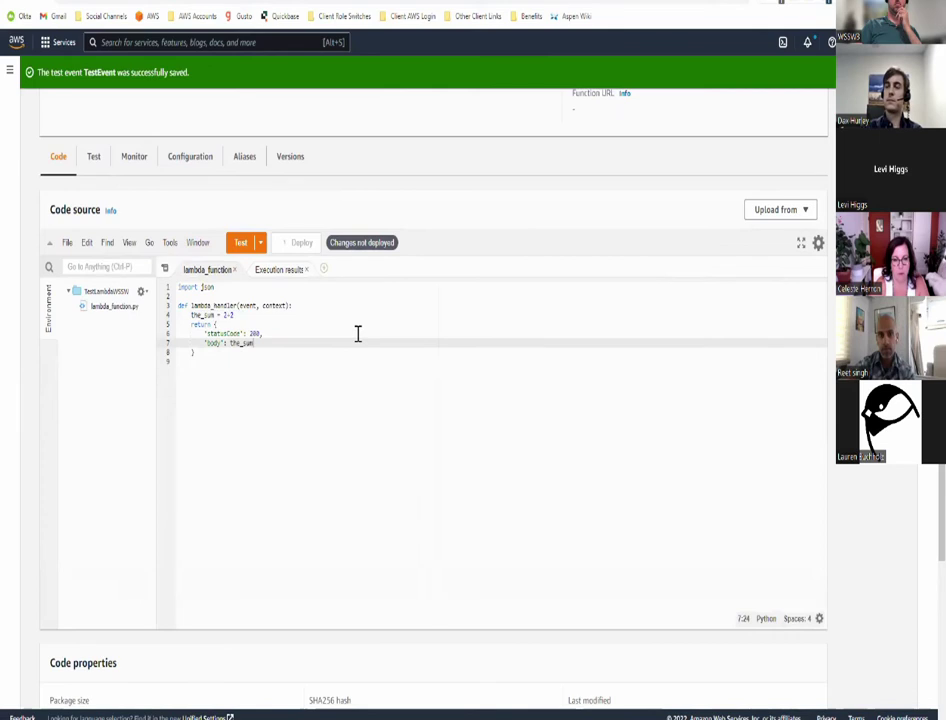
left_click(240, 243)
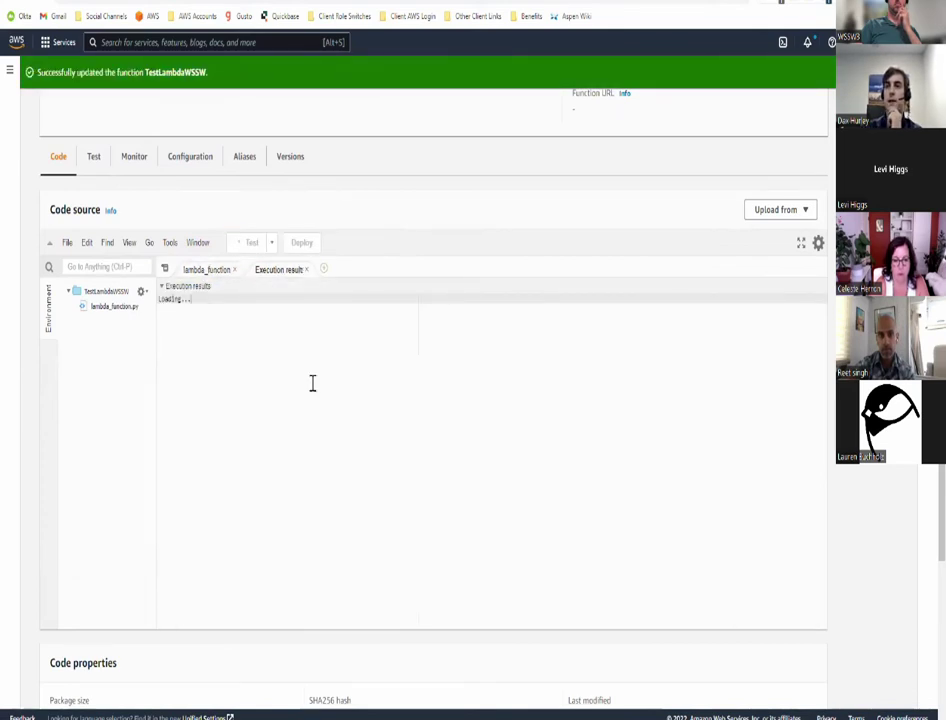
left_click_drag(196, 373, 165, 373)
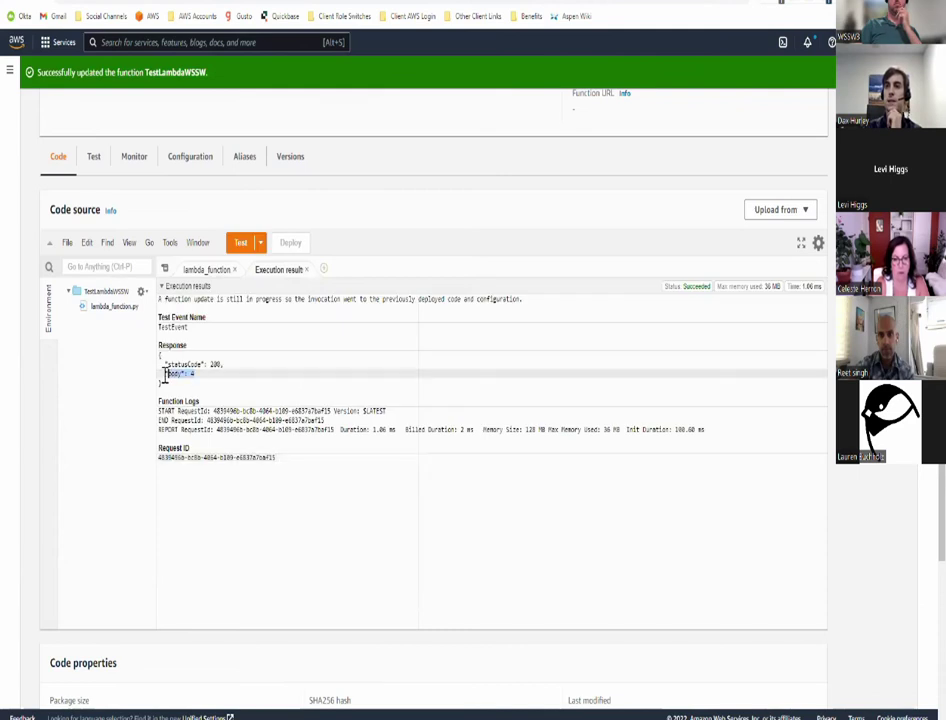
Step: Return to the lambda_function code and review the edited handler on the function page
left_click(200, 270)
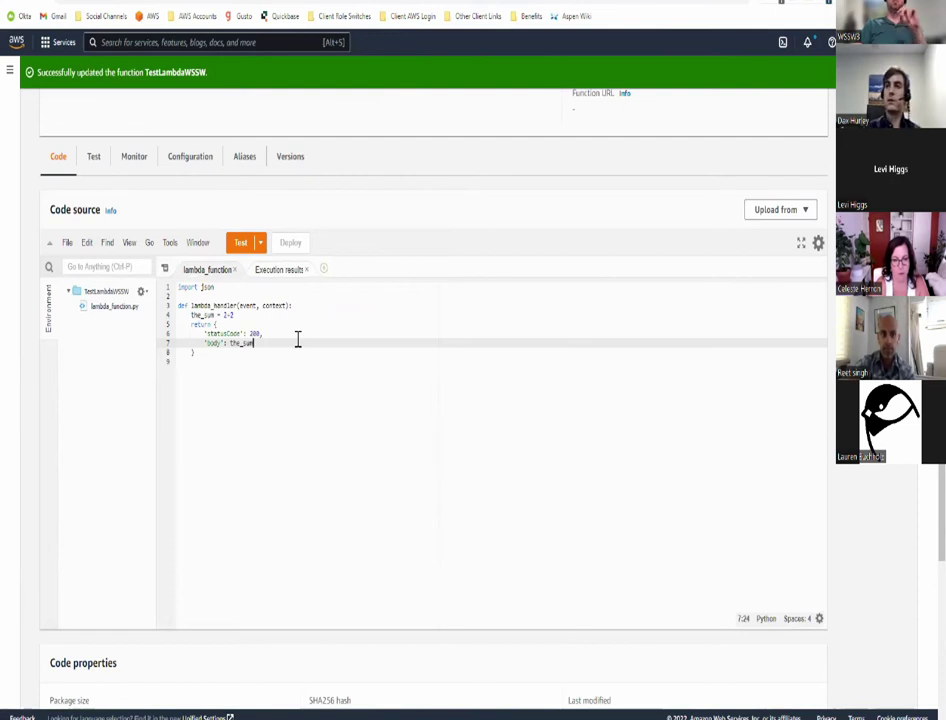
scroll(298, 340, "up", 1)
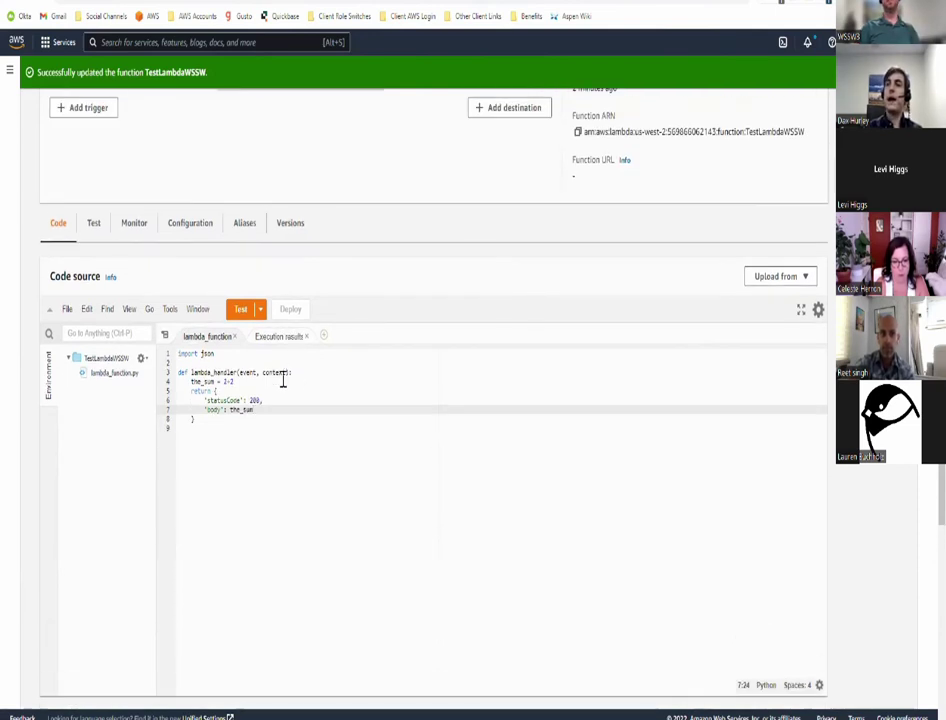
scroll(286, 372, "down", 4)
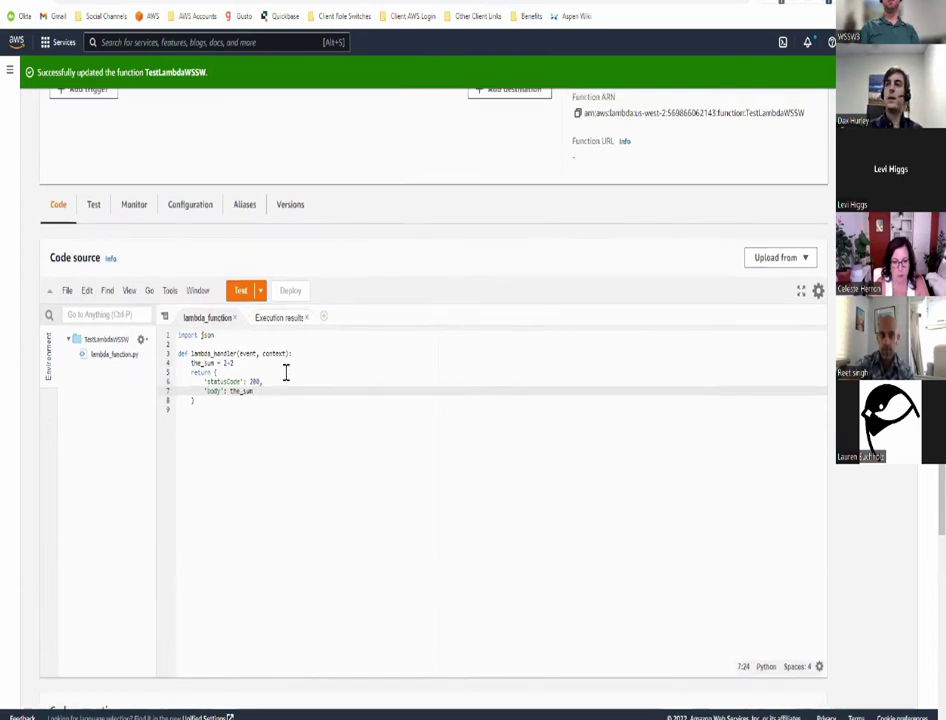
scroll(286, 372, "up", 2)
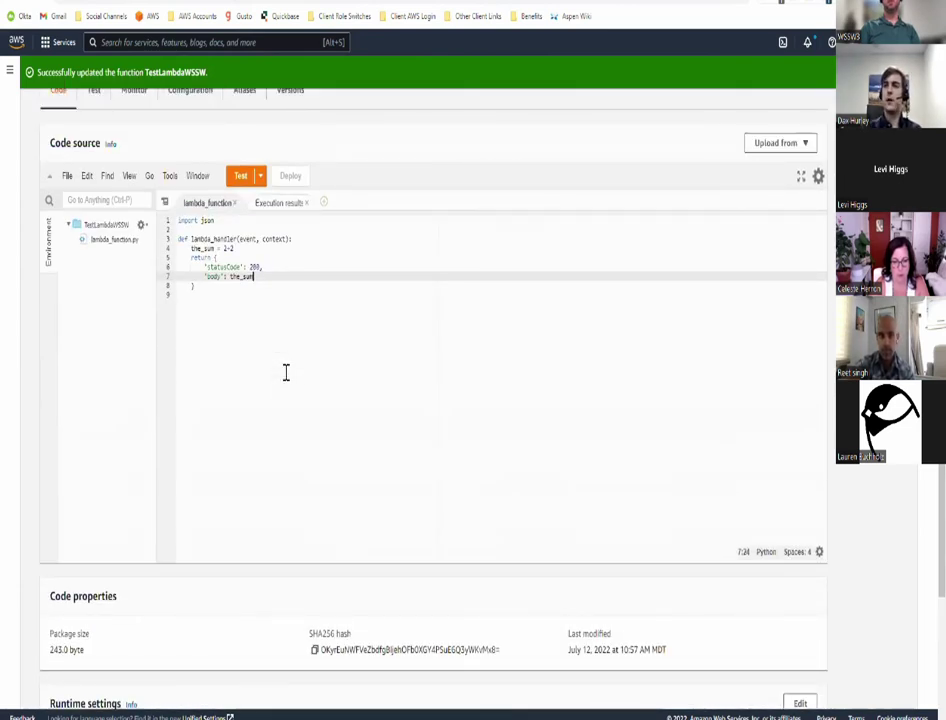
scroll(286, 372, "up", 3)
scroll(483, 310, "down", 2)
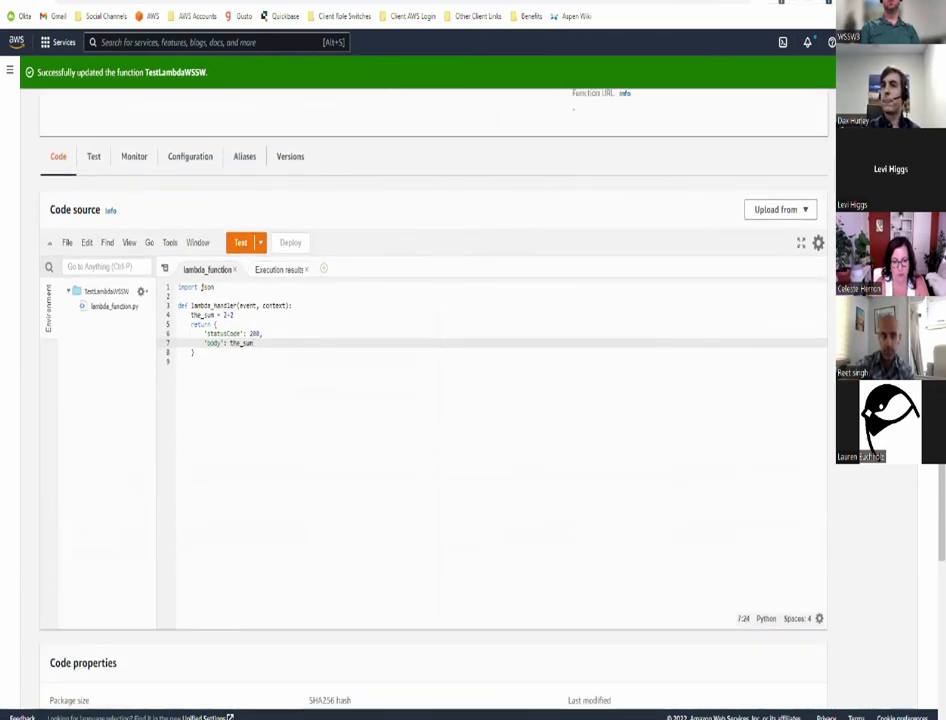
Step: Switch to the Western Slope Startup Week presentation in Google Slides and start the full-screen slideshow
left_click(888, 1)
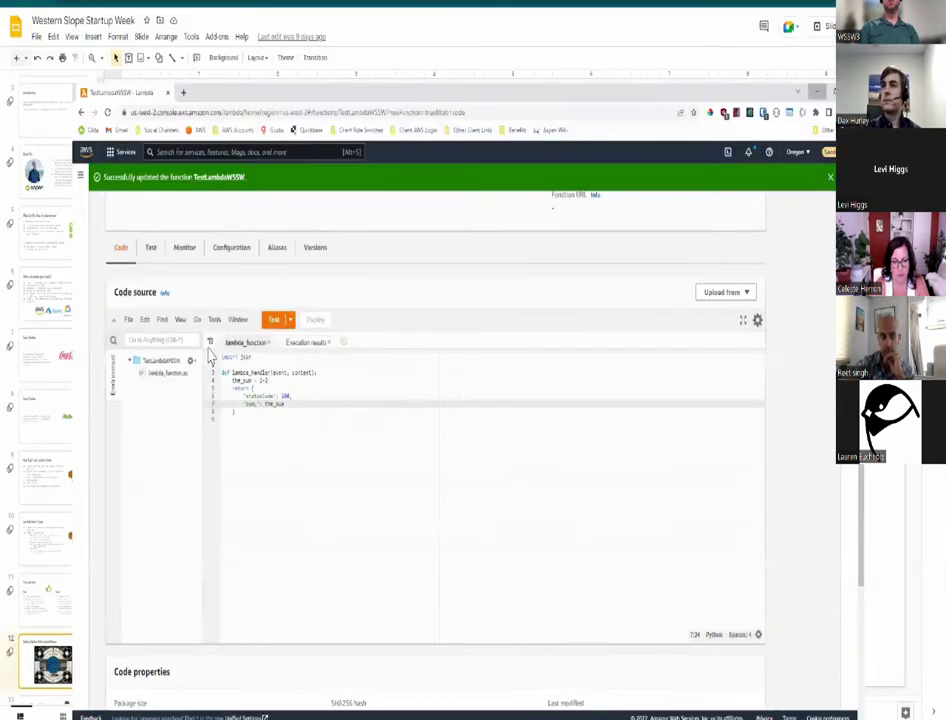
key("alt+Tab")
left_click(824, 26)
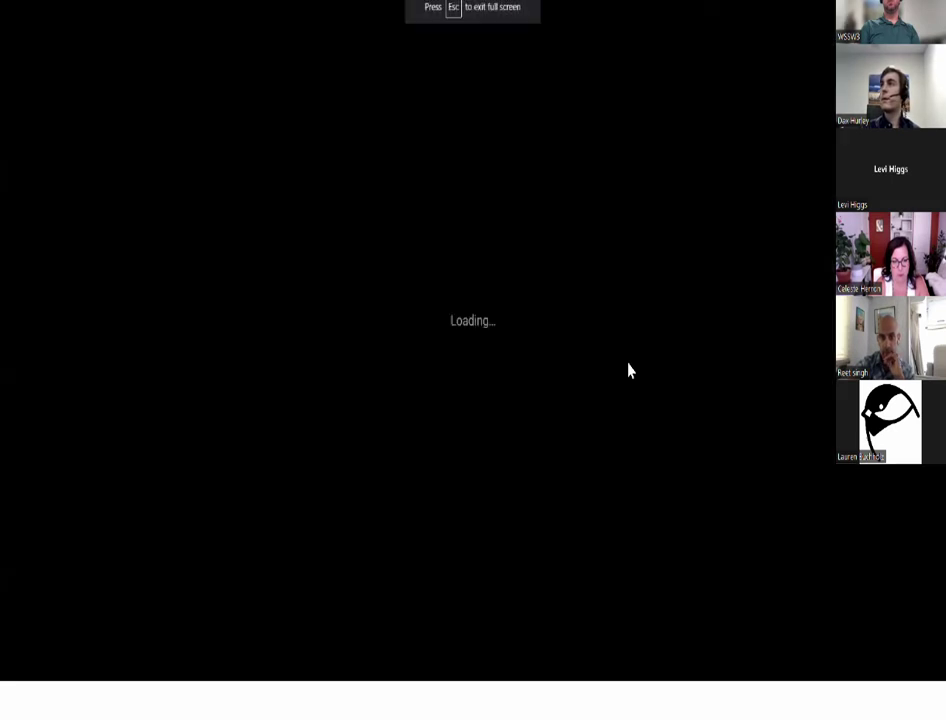